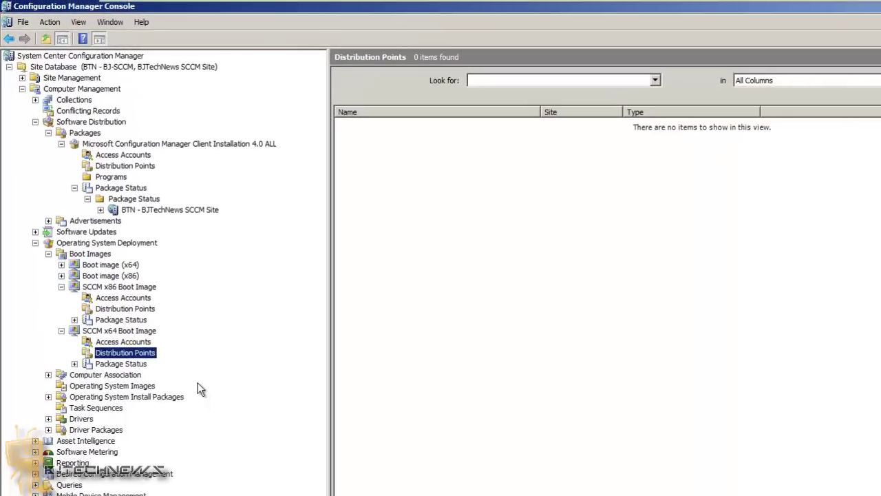
Step: Show the SCCM x86 Boot Image's Distribution Points node, which lists 0 items
left_click(138, 387)
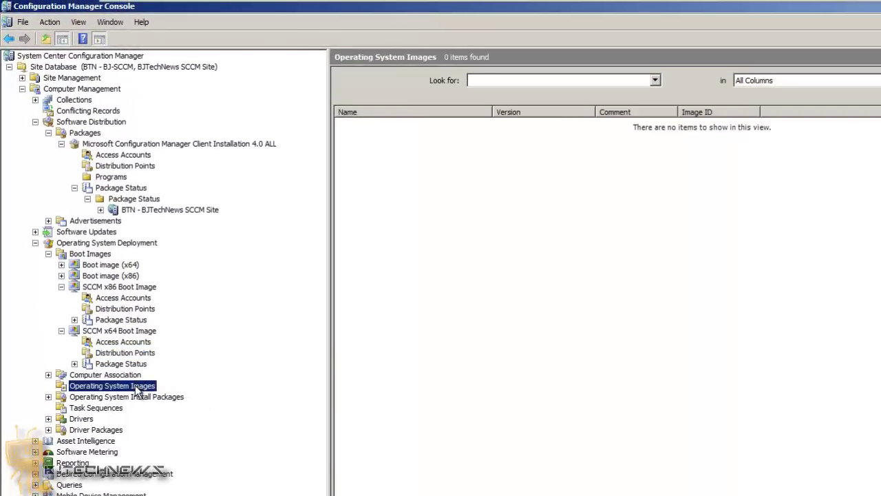
left_click(139, 310)
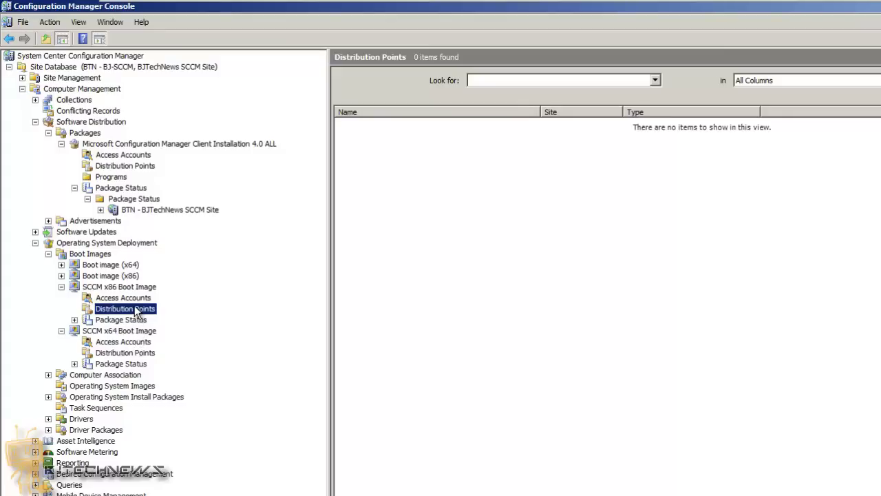
Step: Copy the x86 boot image to BJ-SCCM and its SMSPXEIMAGES$ share distribution points
right_click(137, 311)
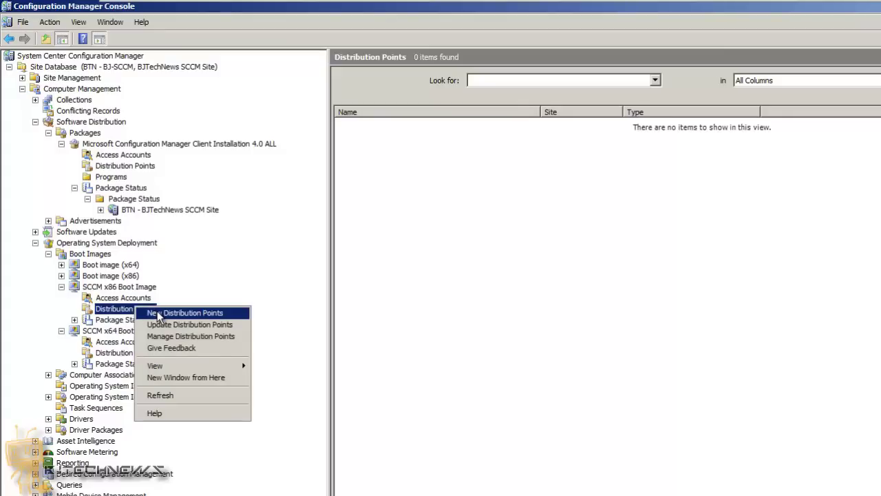
left_click(158, 314)
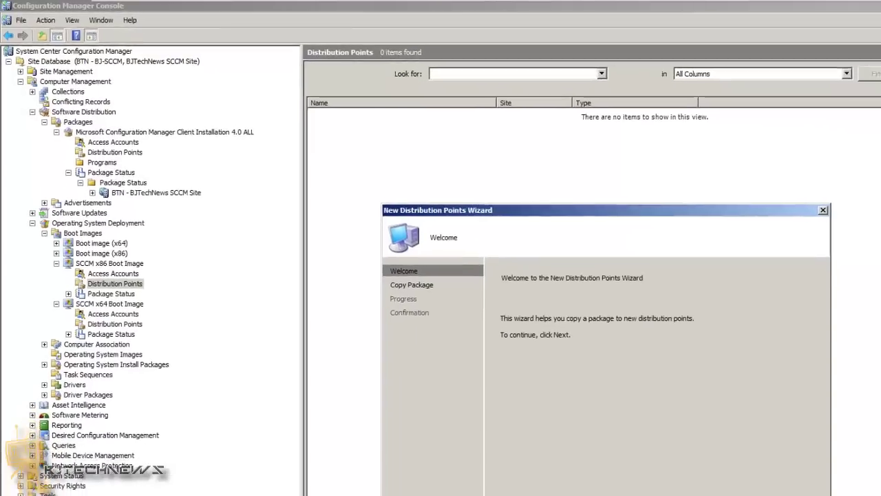
key("Return")
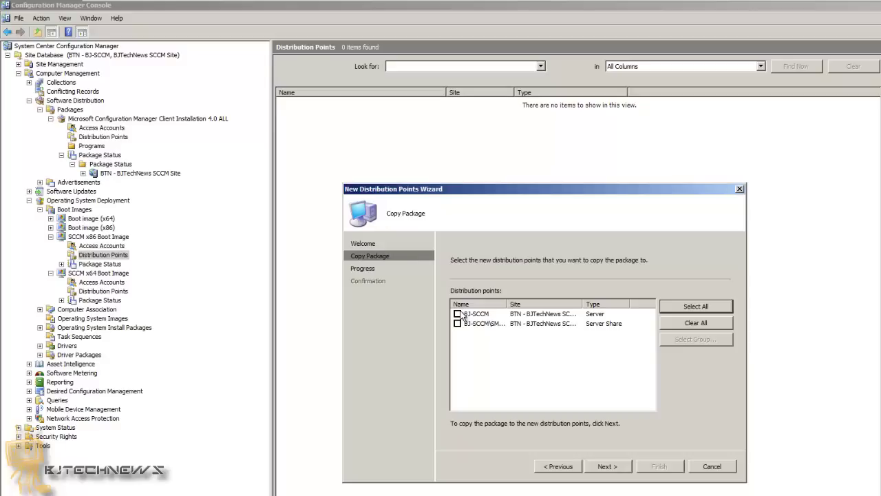
left_click(693, 309)
left_click_drag(507, 304, 538, 303)
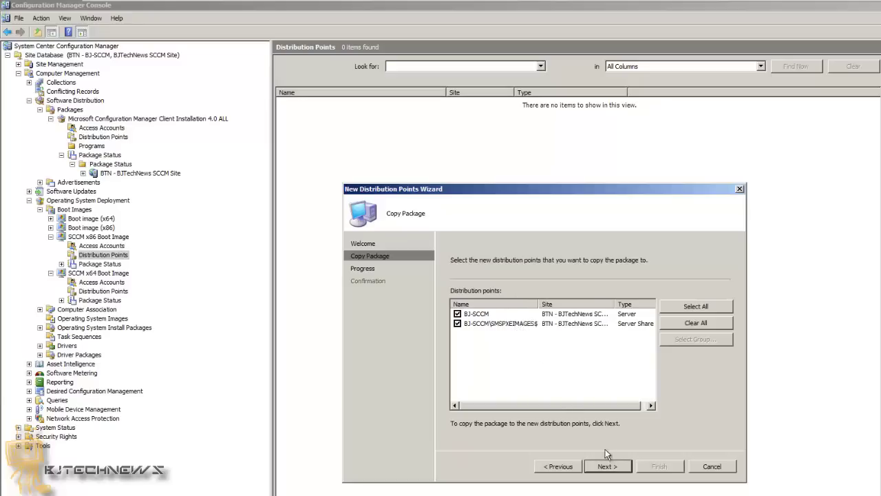
left_click(609, 466)
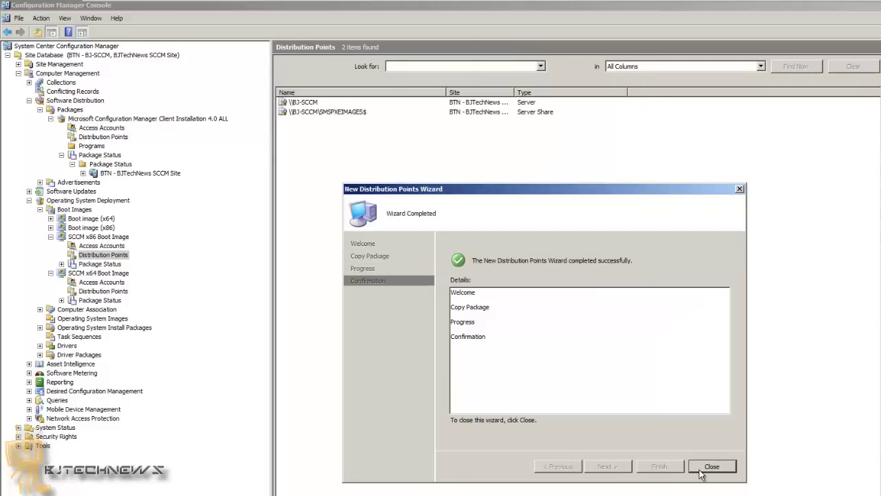
left_click(702, 471)
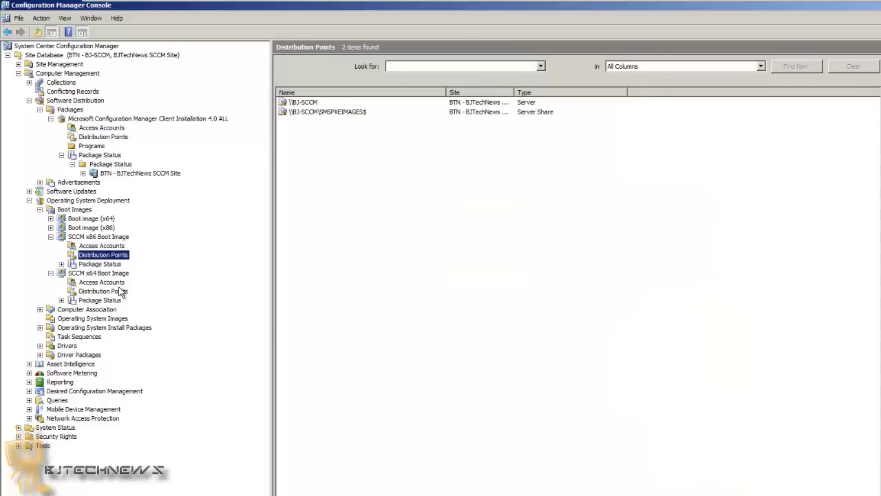
Step: Copy the x64 boot image to all available distribution points
right_click(121, 291)
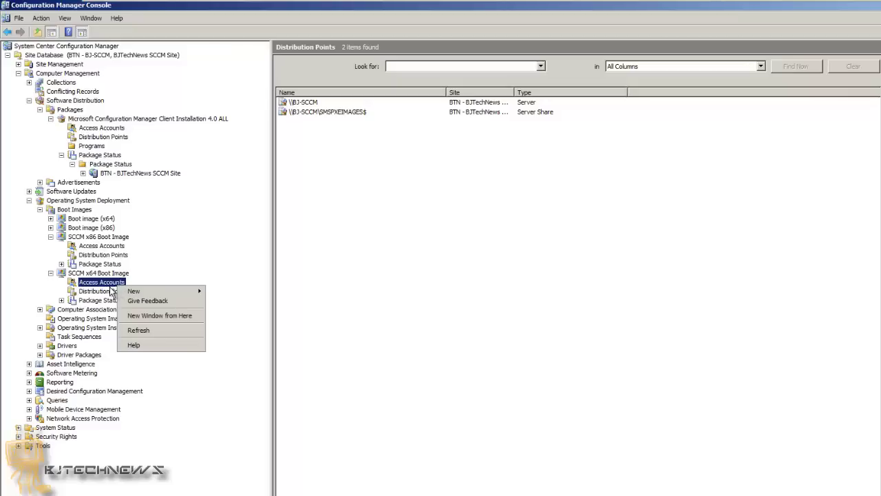
left_click(103, 294)
right_click(103, 295)
left_click(169, 297)
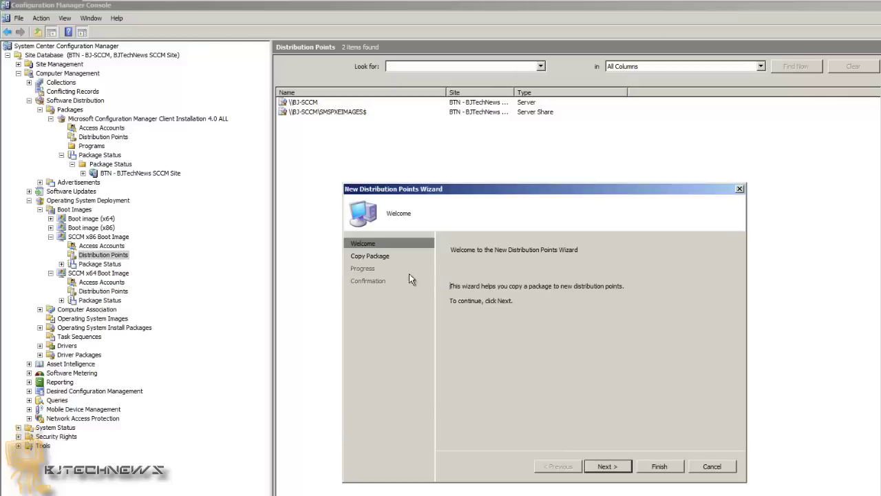
left_click(607, 466)
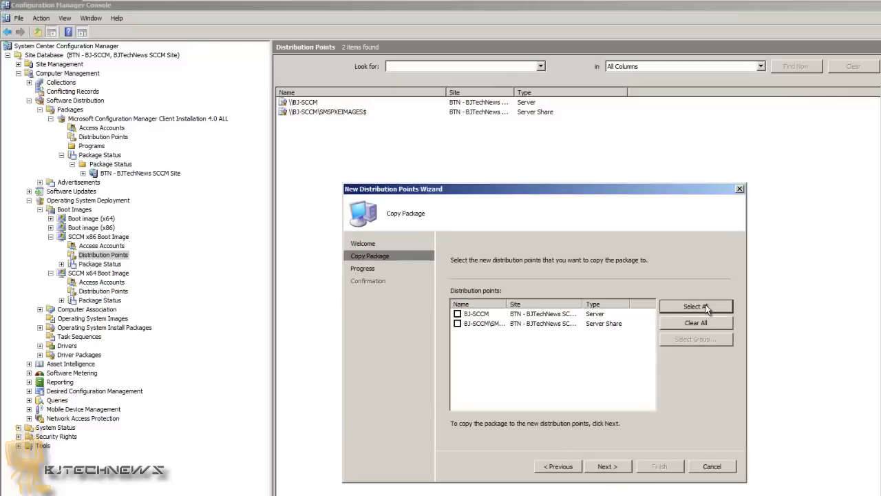
left_click(706, 305)
left_click(607, 466)
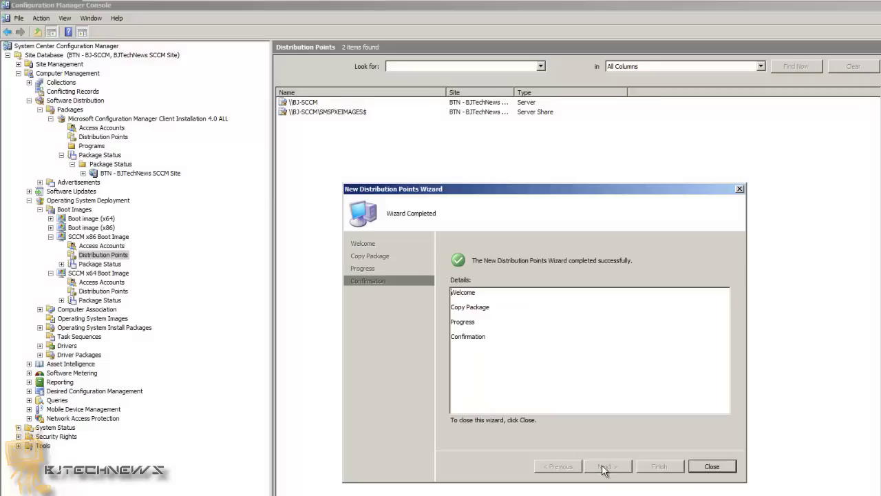
left_click(705, 468)
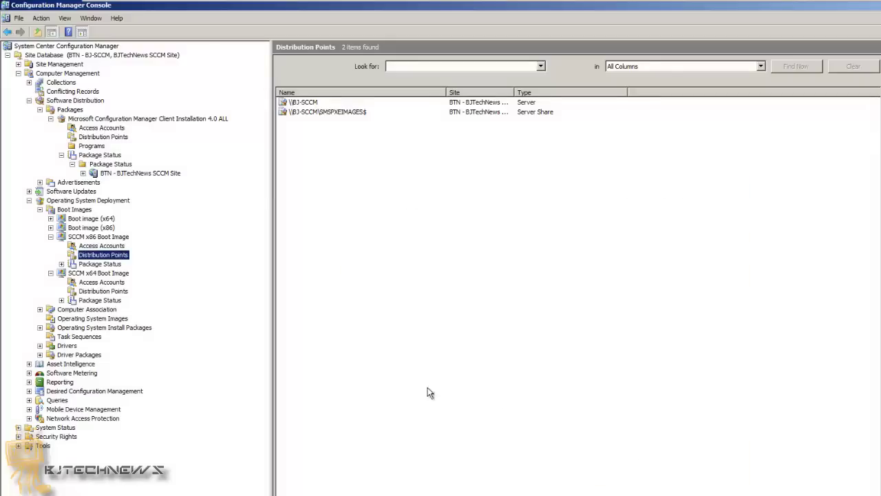
Step: Update the x86 boot image on its distribution points
right_click(103, 255)
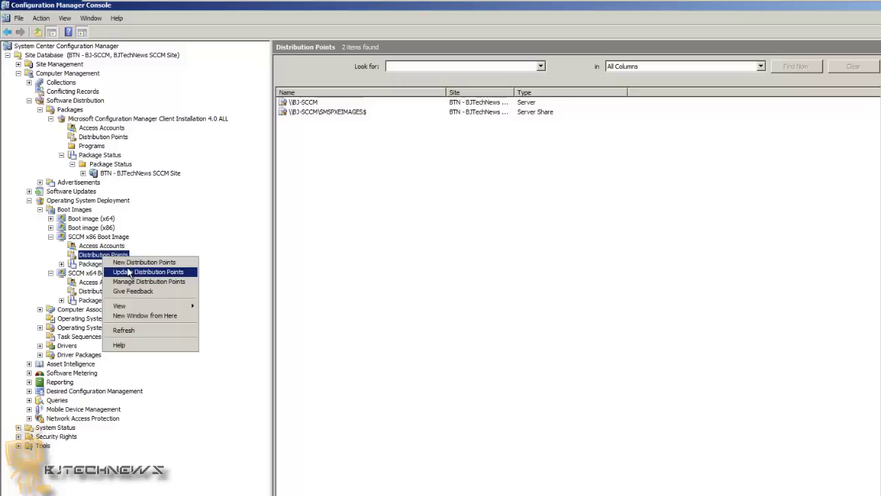
left_click(129, 272)
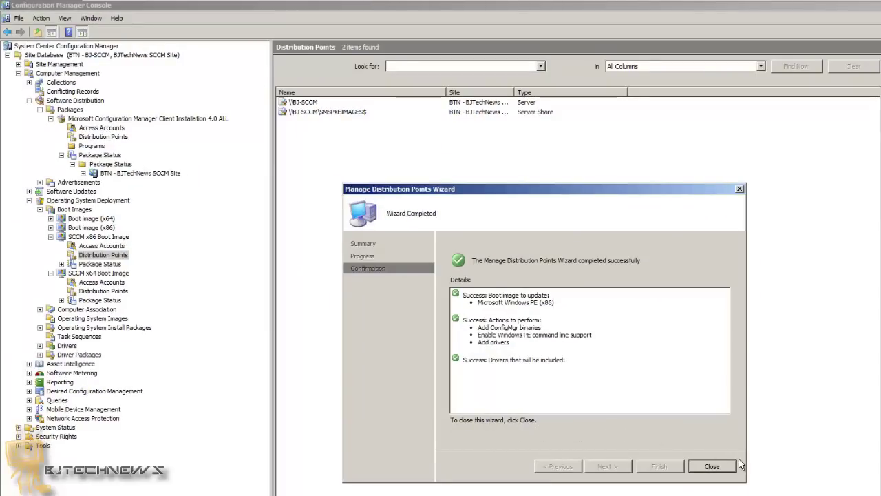
left_click(712, 467)
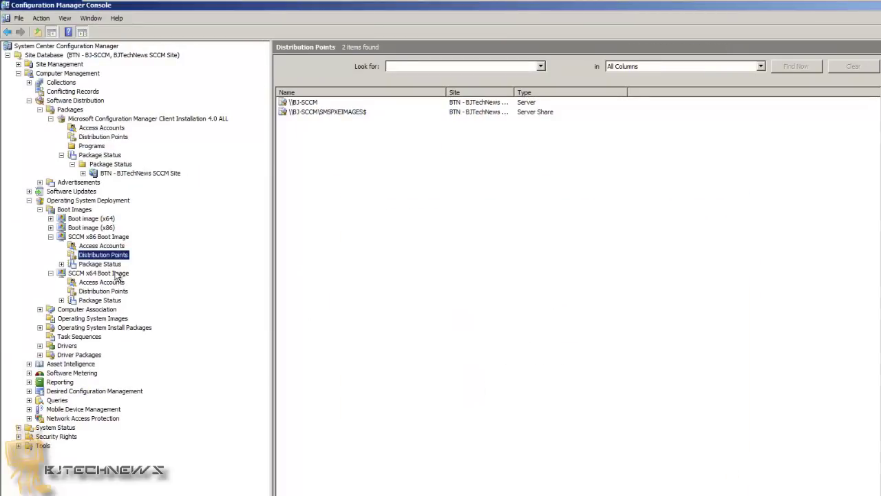
Step: Update the x64 boot image on its distribution points, then view x86 Package Status
right_click(106, 291)
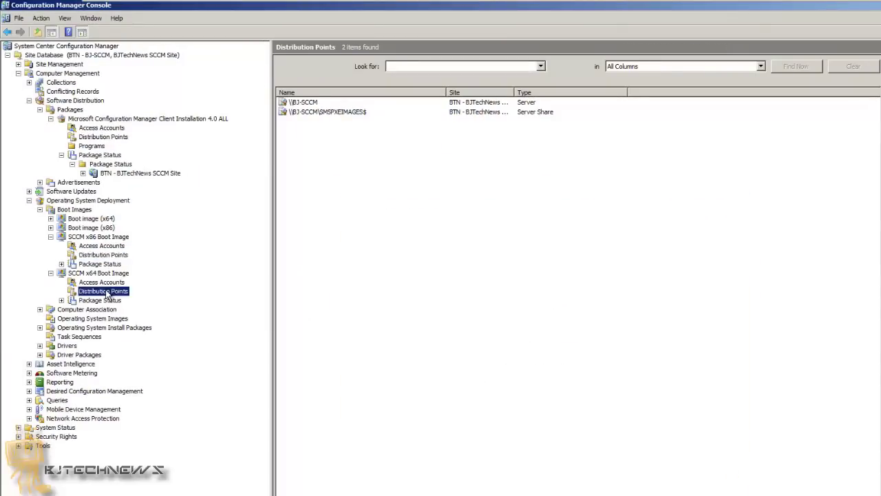
left_click(128, 306)
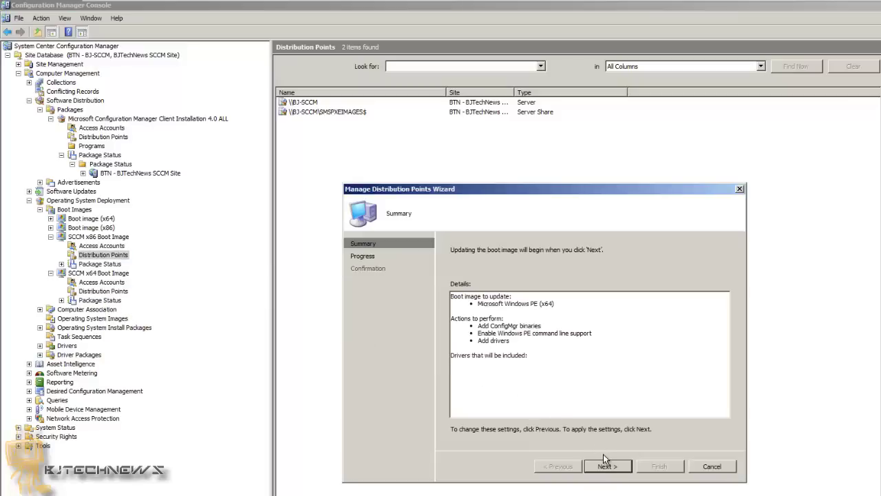
left_click(608, 468)
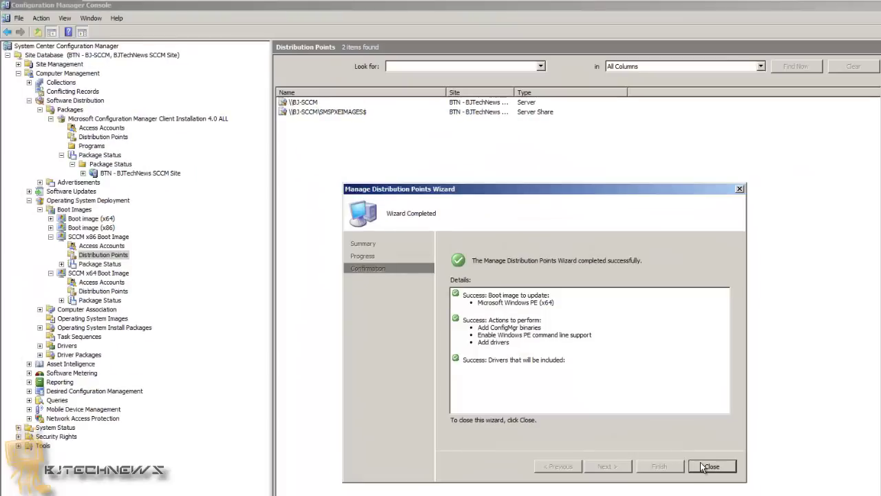
left_click(705, 466)
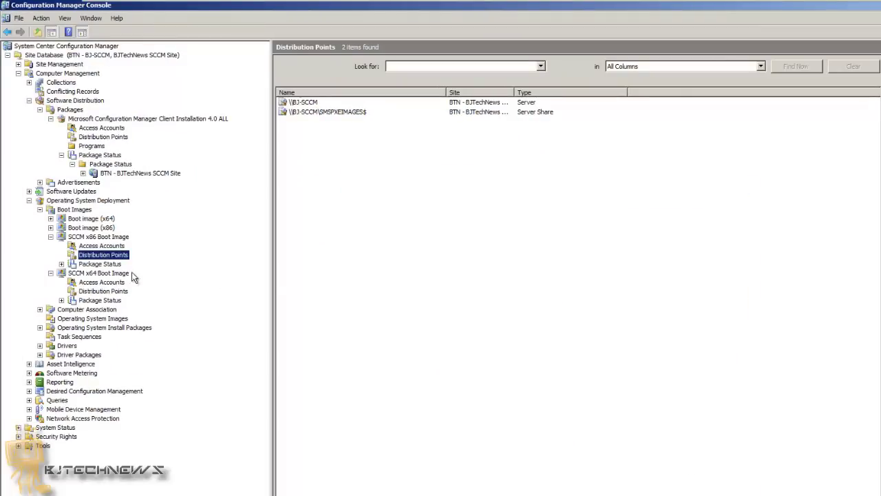
left_click(114, 265)
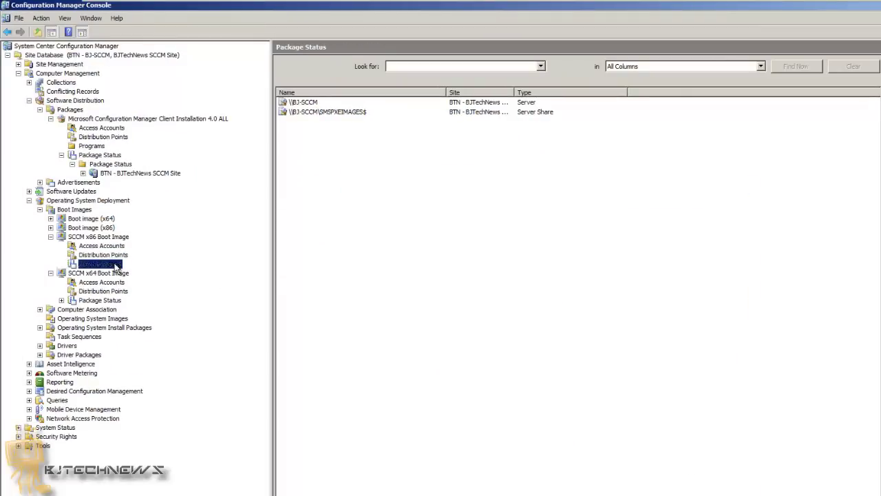
Step: Check the x86 boot image's copy status on each distribution point under the site
left_click(61, 264)
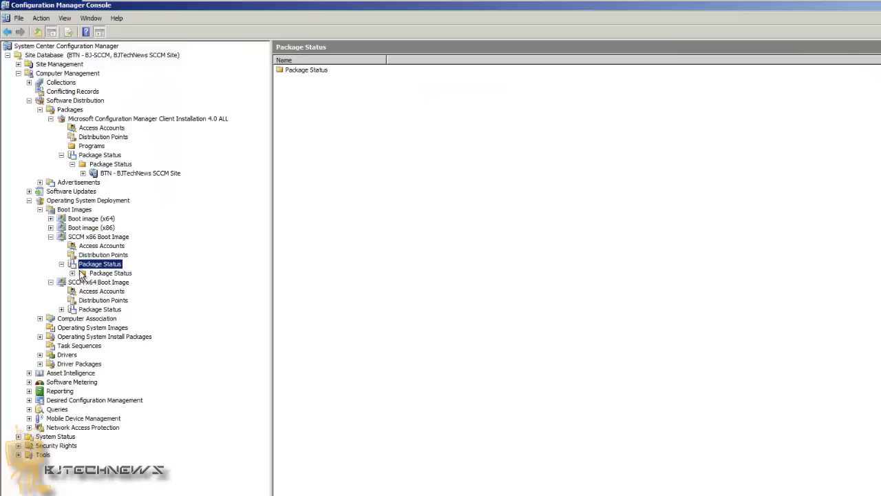
left_click(80, 274)
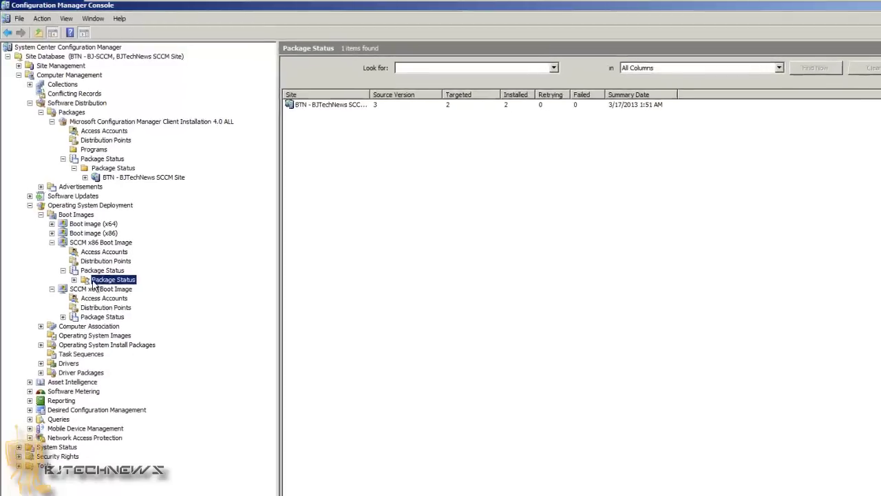
left_click(72, 273)
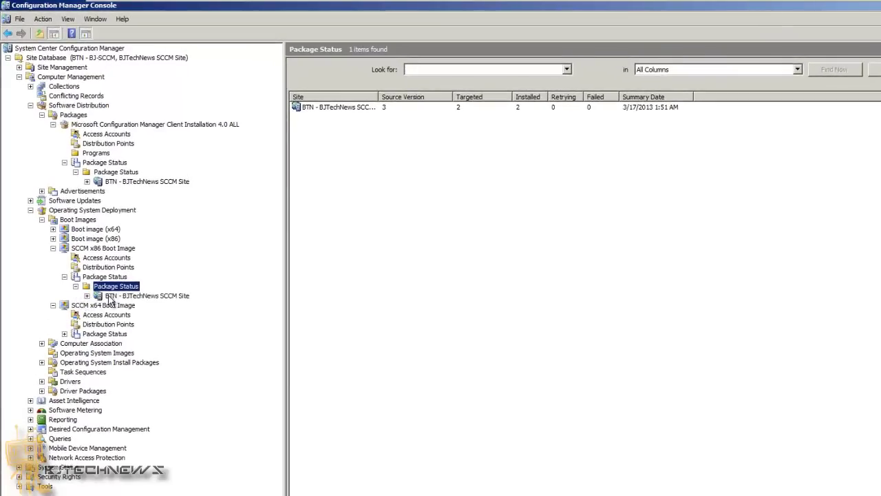
left_click(109, 296)
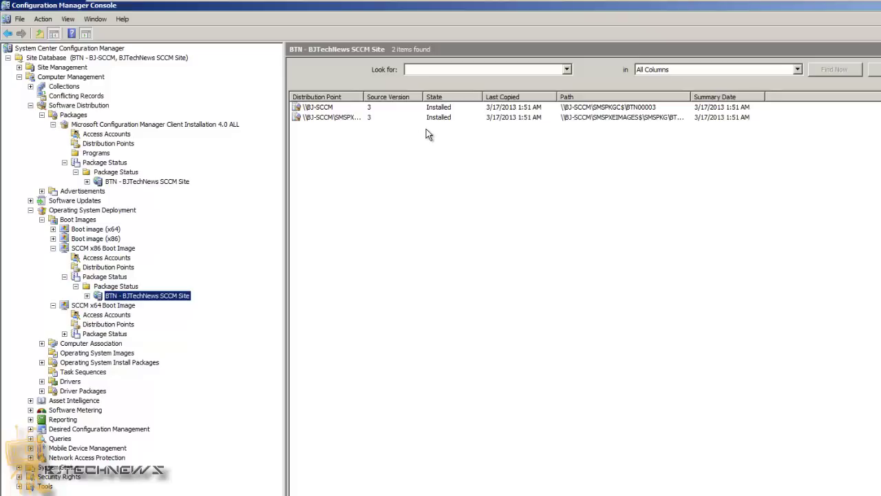
Step: Check that the x64 boot image shows Installed on both distribution points
left_click(111, 334)
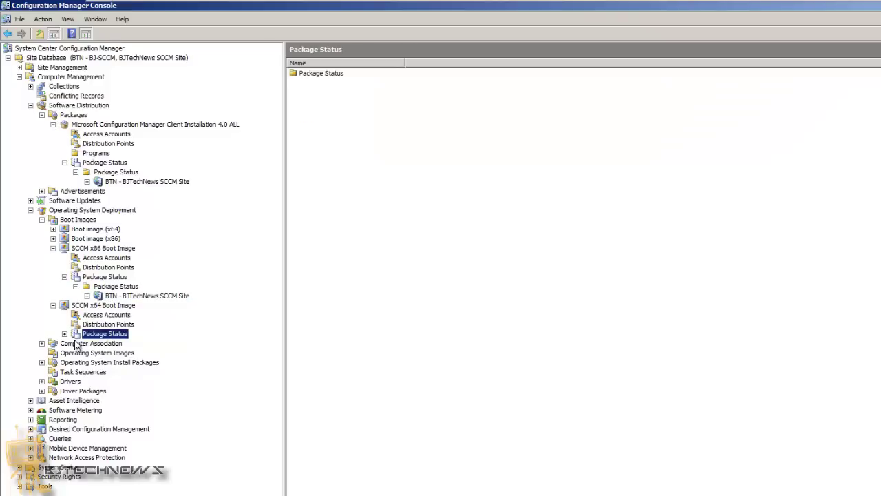
left_click(65, 335)
left_click(89, 343)
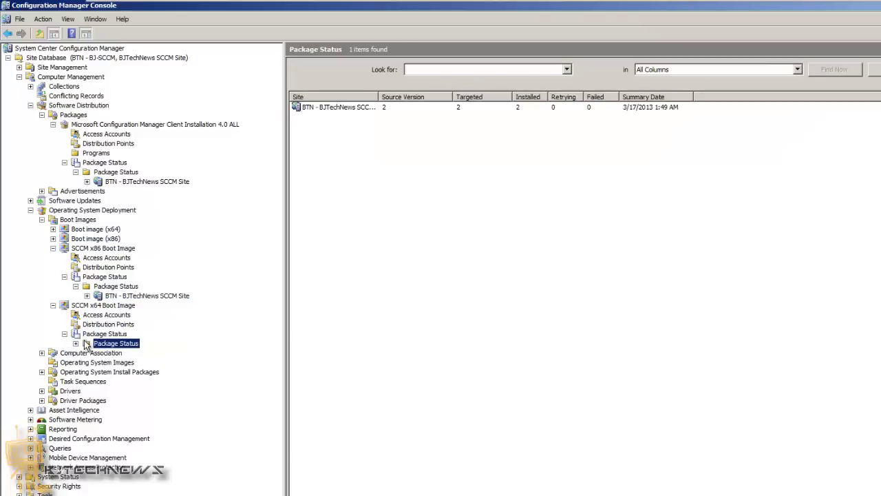
left_click(76, 343)
left_click(105, 353)
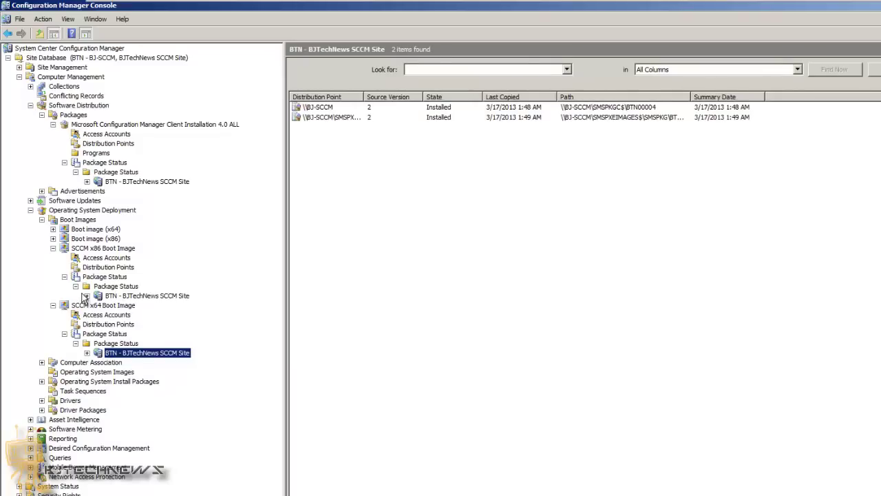
Step: Collapse both boot image branches and show the empty Operating System Images list
left_click(53, 305)
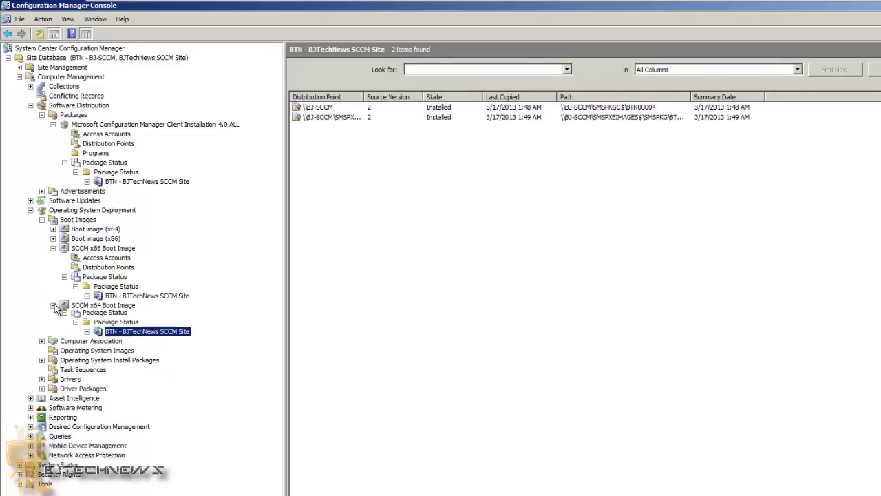
left_click(53, 248)
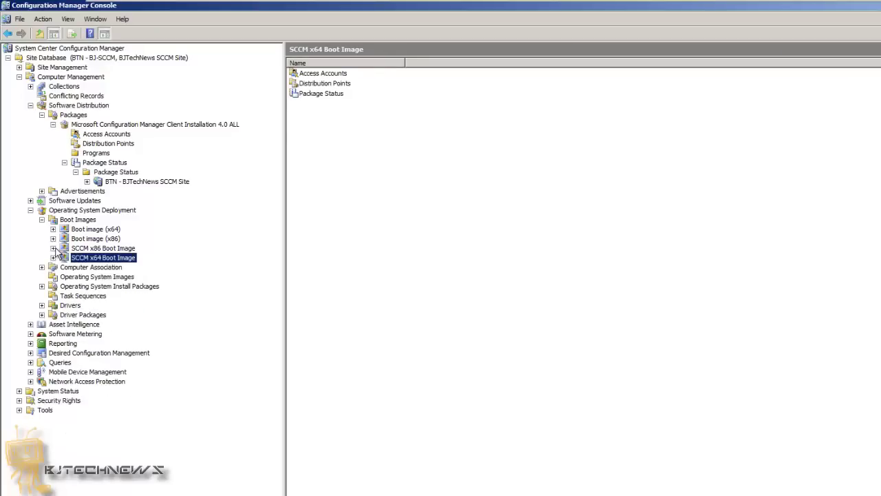
left_click(75, 277)
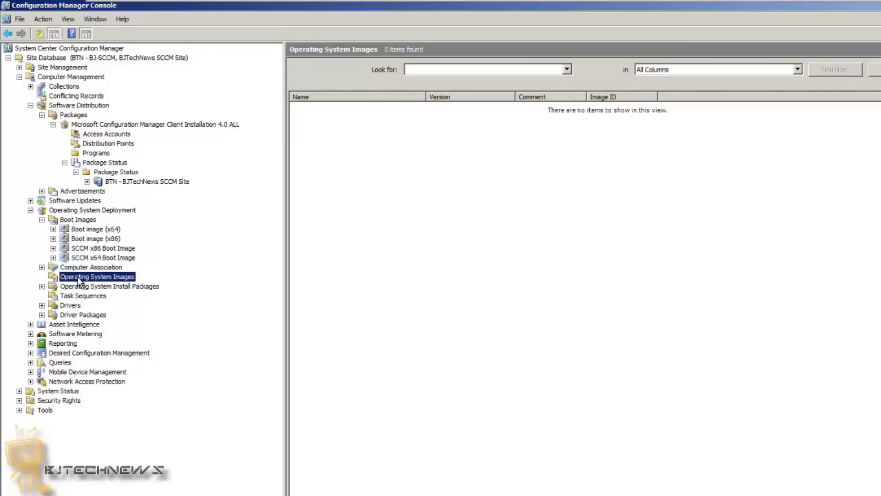
Step: Launch Add Operating System Image from the Operating System Images node
right_click(80, 280)
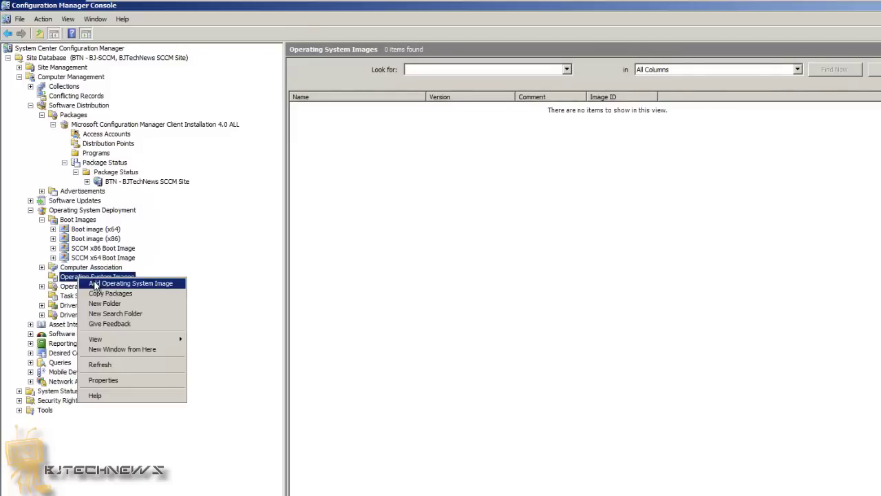
left_click(96, 283)
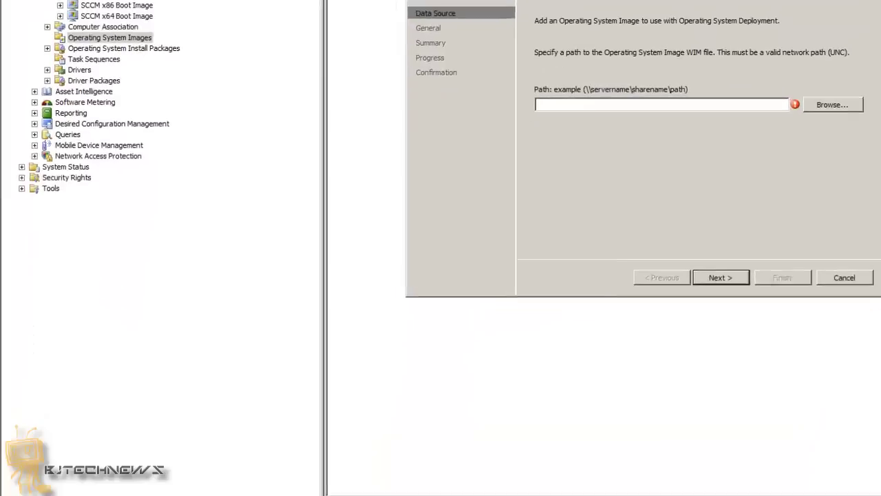
Step: Find the win8\sources folder on the \\bj-sccm\C$ share and copy its path
left_click(23, 482)
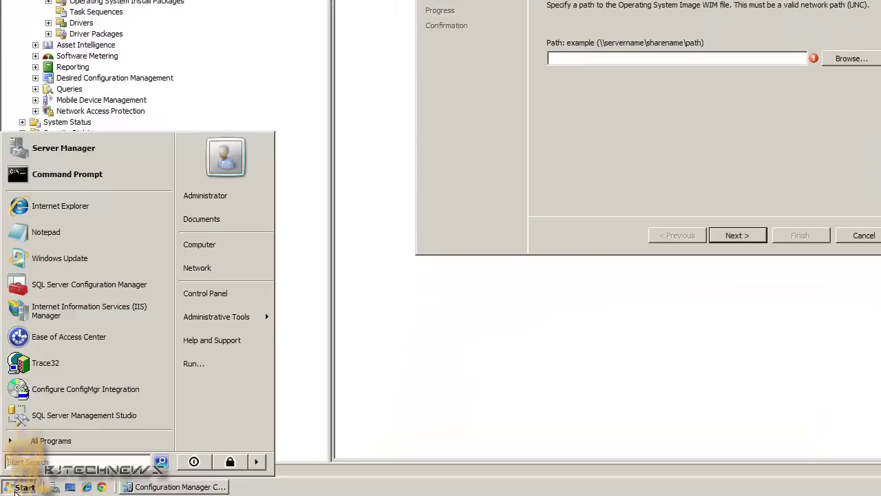
left_click(23, 462)
type("\\bj-sccm")
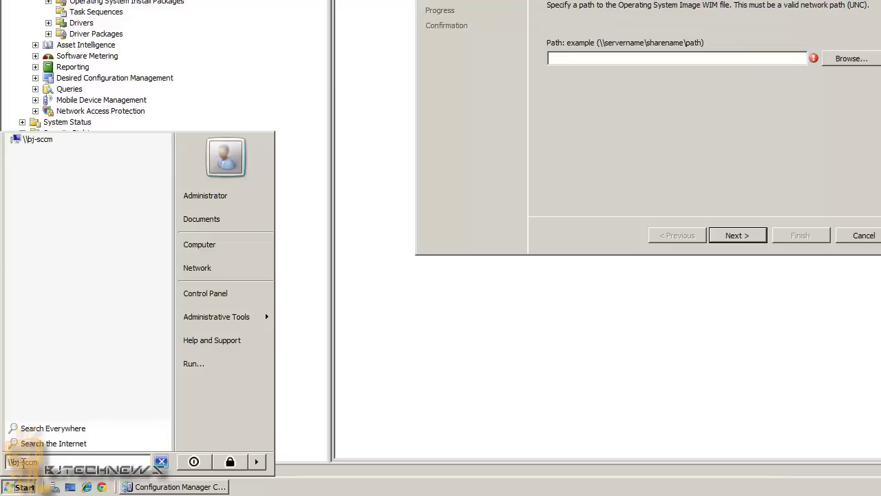
type("\\Cs")
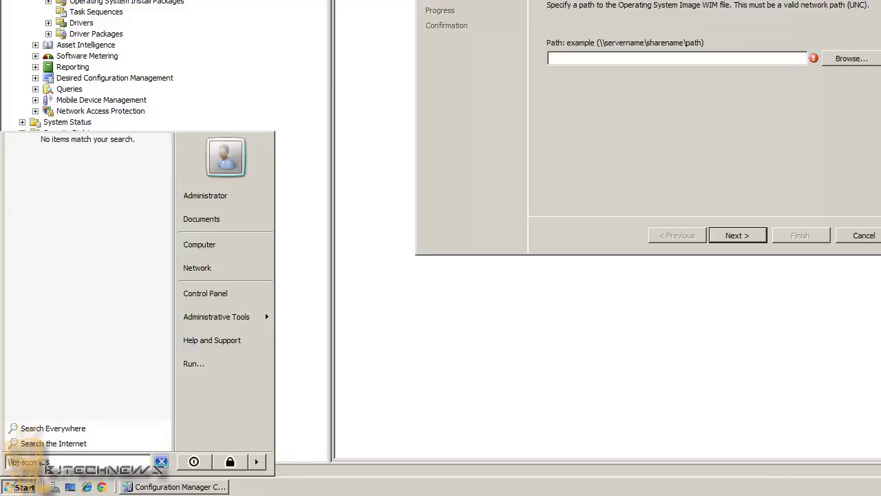
key("Return")
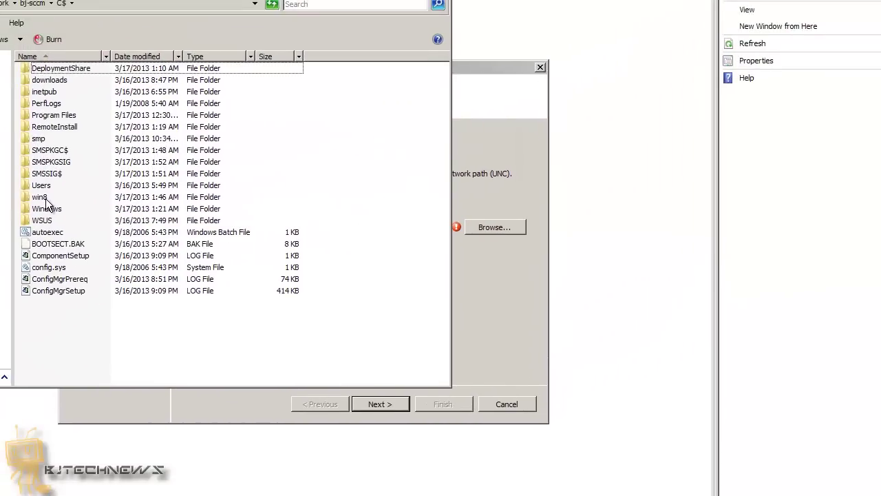
double_click(214, 118)
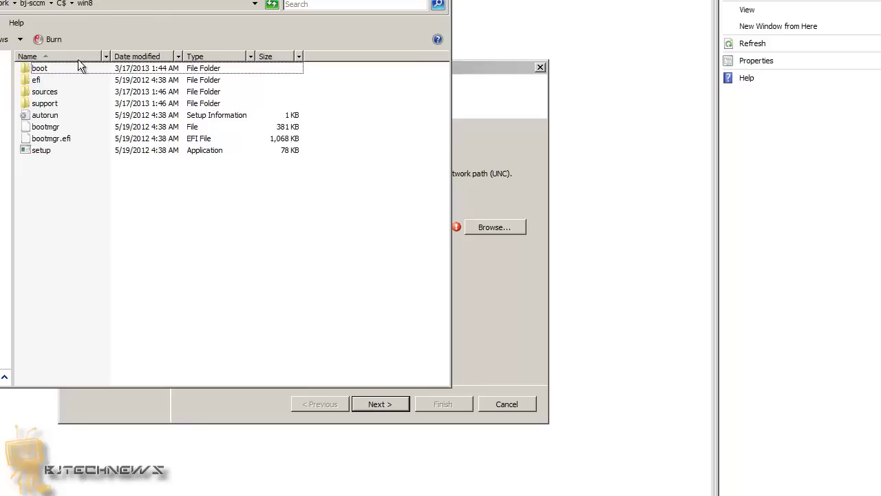
double_click(50, 90)
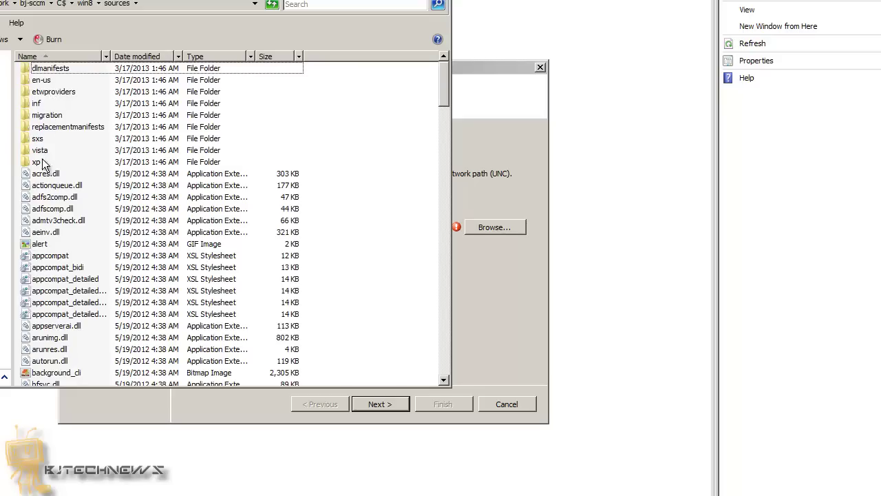
left_click(167, 6)
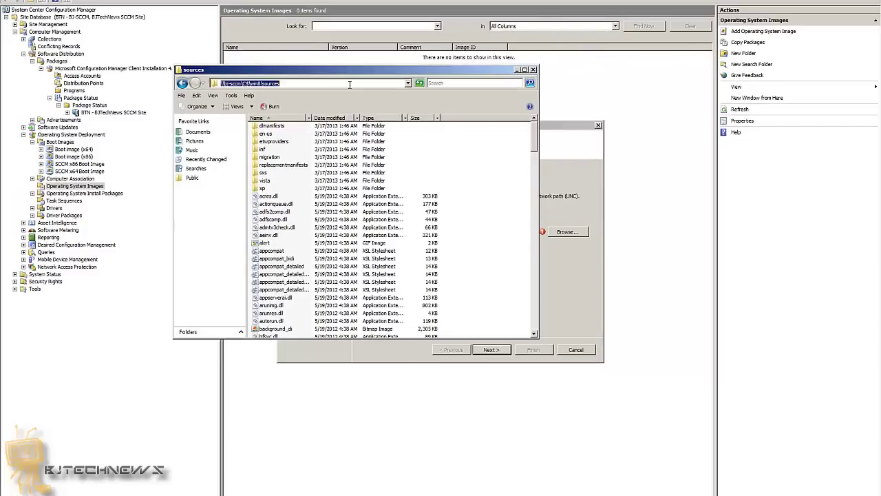
left_click(534, 69)
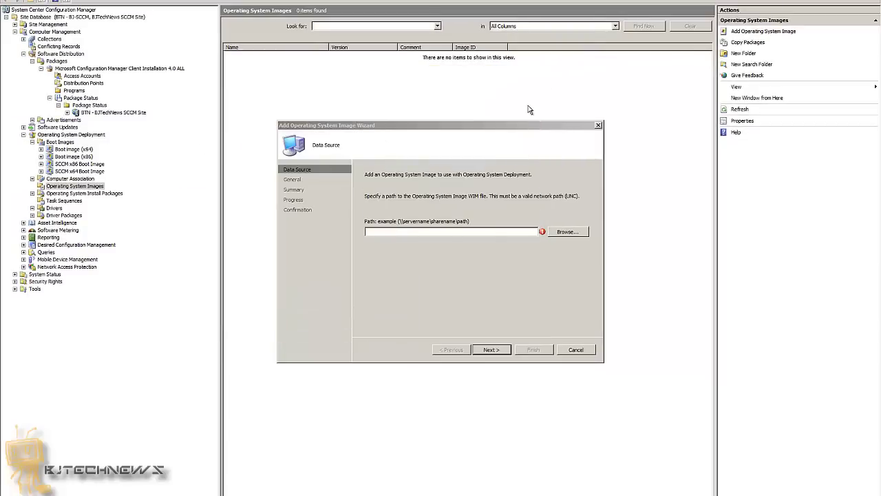
Step: Set the wizard's image path to \\bj-sccm\C$\win8\sources\install.wim and continue
left_click(488, 235)
type("\\\\bj-sccm\\C$\\win8\\sources")
left_click(567, 232)
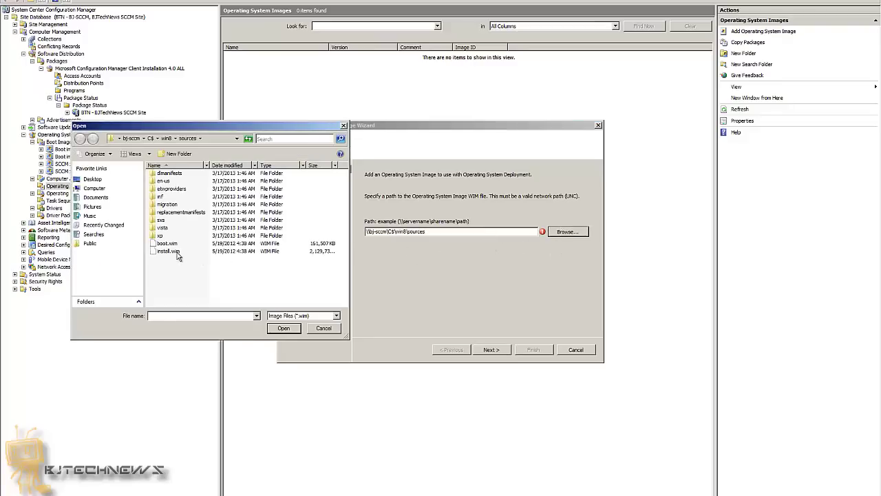
left_click(178, 252)
left_click(280, 328)
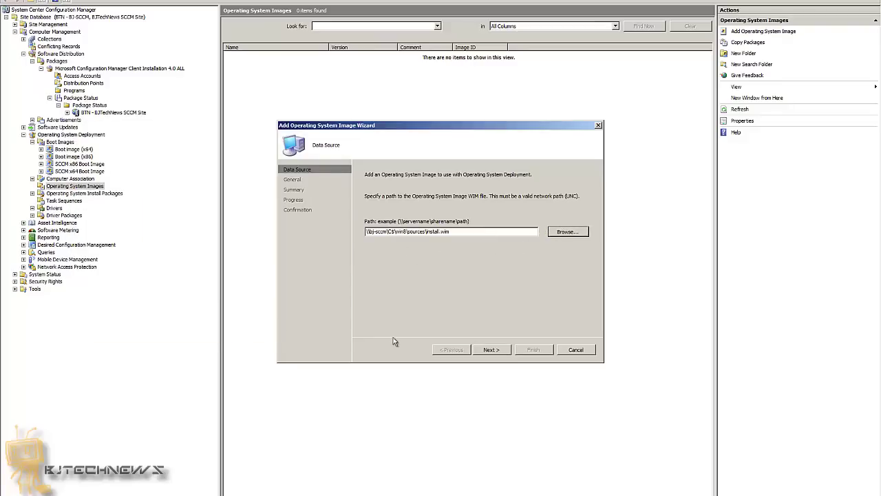
left_click(489, 354)
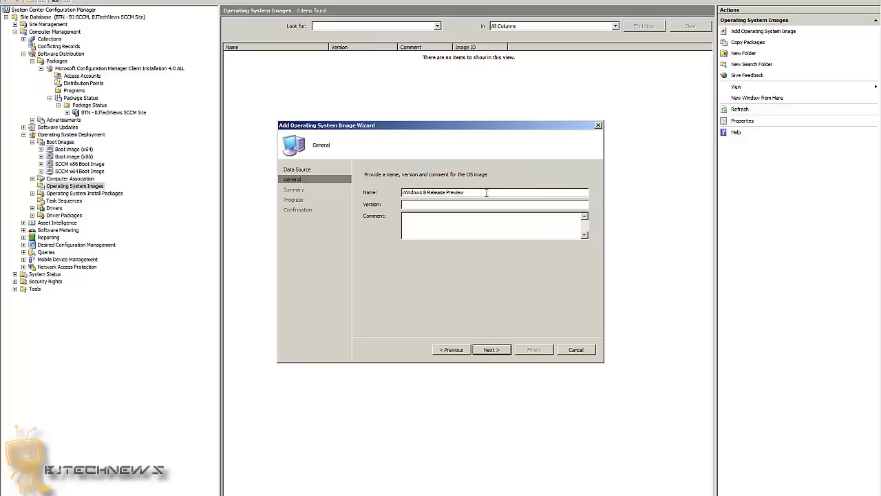
Step: Give the Windows 8 Release Preview image version 1.0 and complete the wizard
left_click(452, 205)
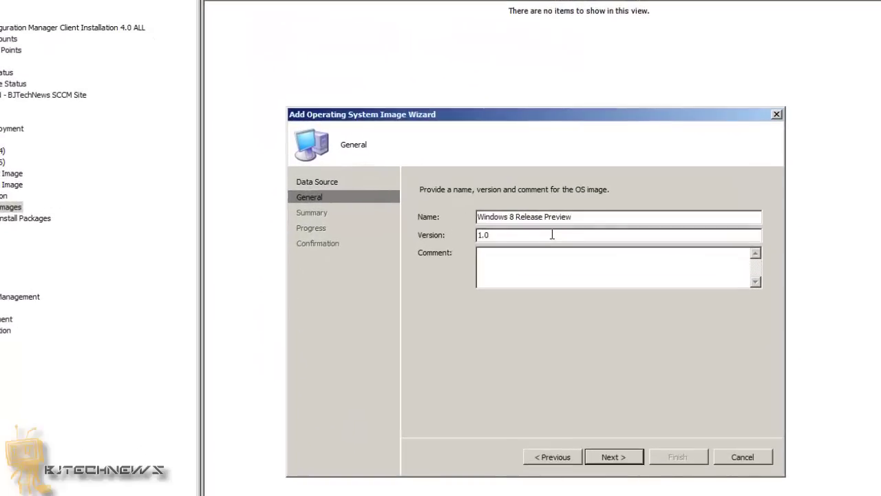
left_click(614, 458)
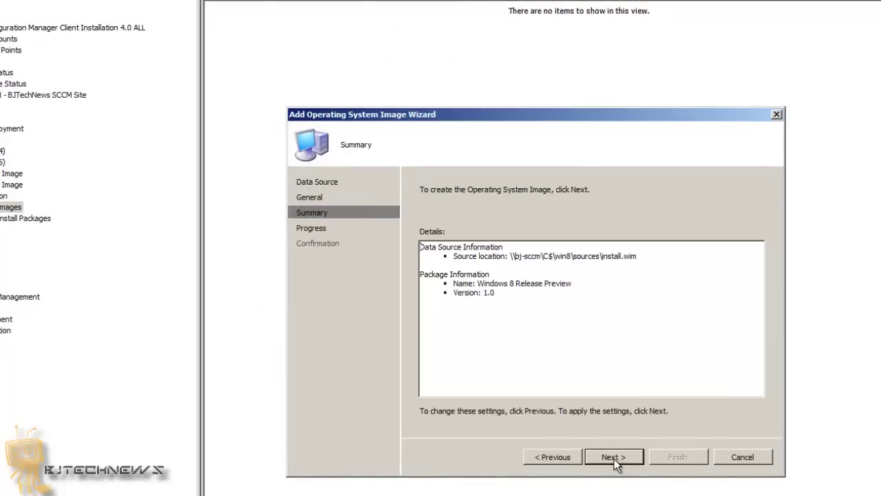
left_click(614, 459)
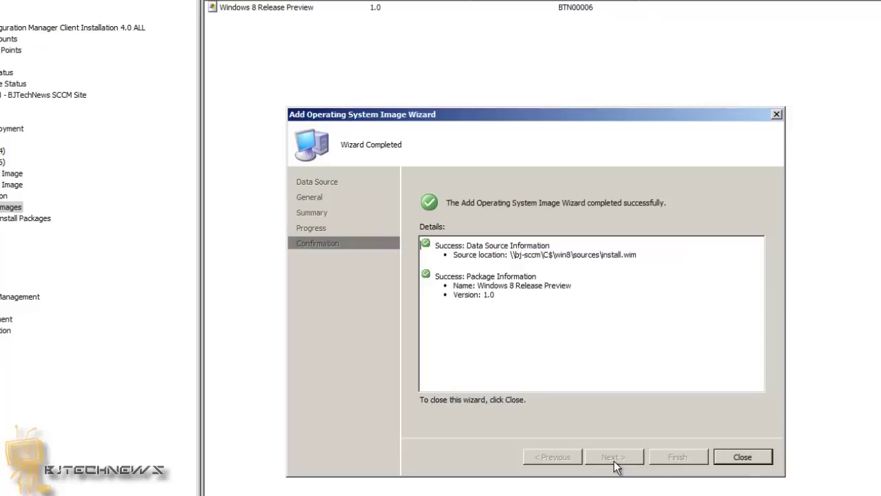
left_click(726, 455)
left_click(726, 457)
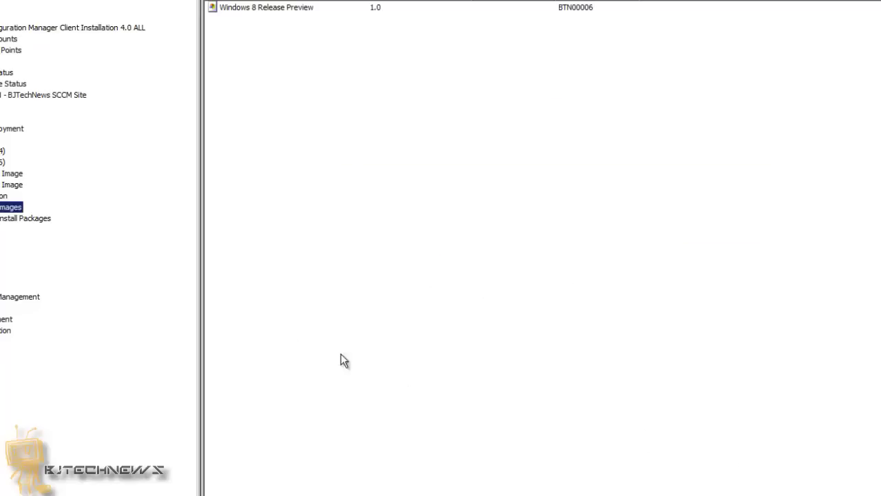
Step: Assign BJ-SCCM as a distribution point for the Windows 8 Release Preview image
left_click(49, 311)
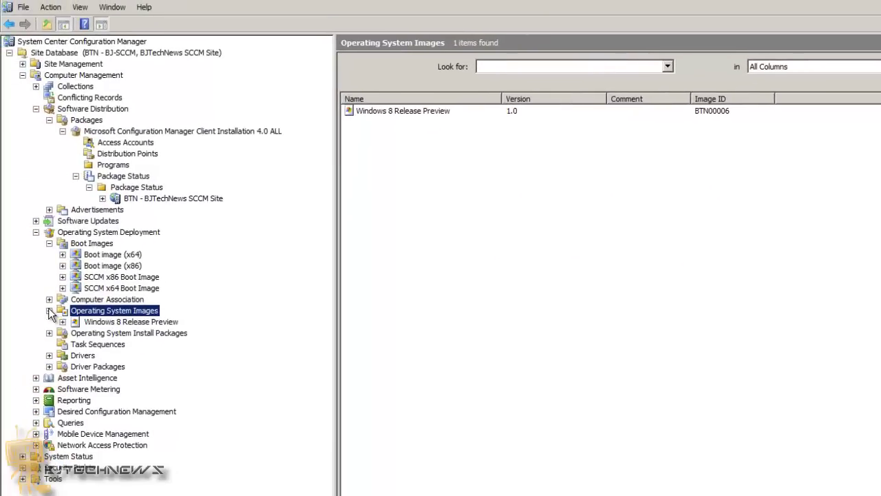
left_click(63, 321)
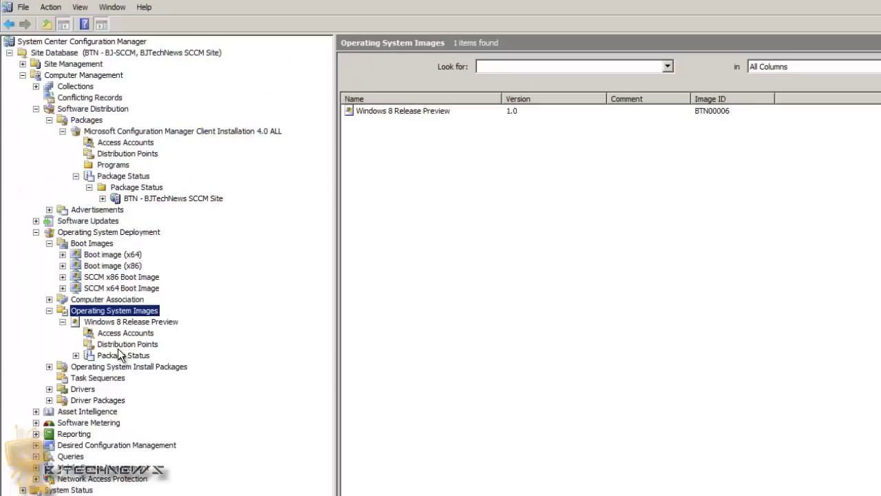
left_click(122, 345)
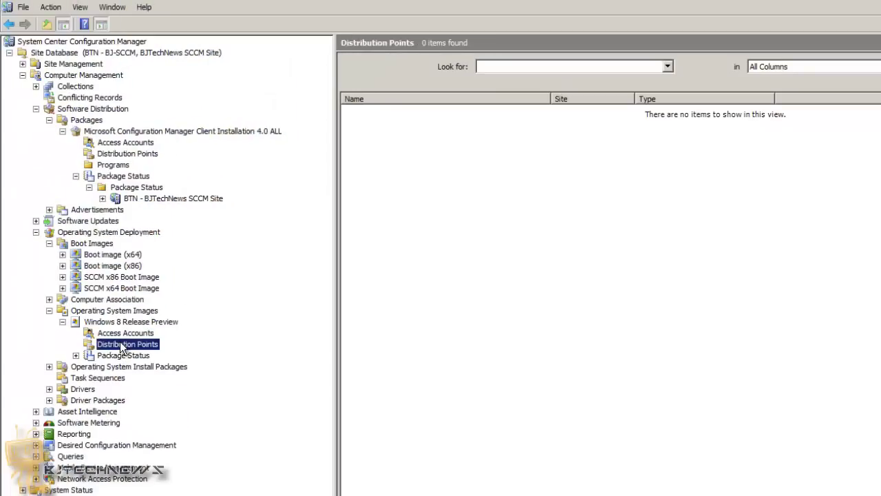
right_click(121, 347)
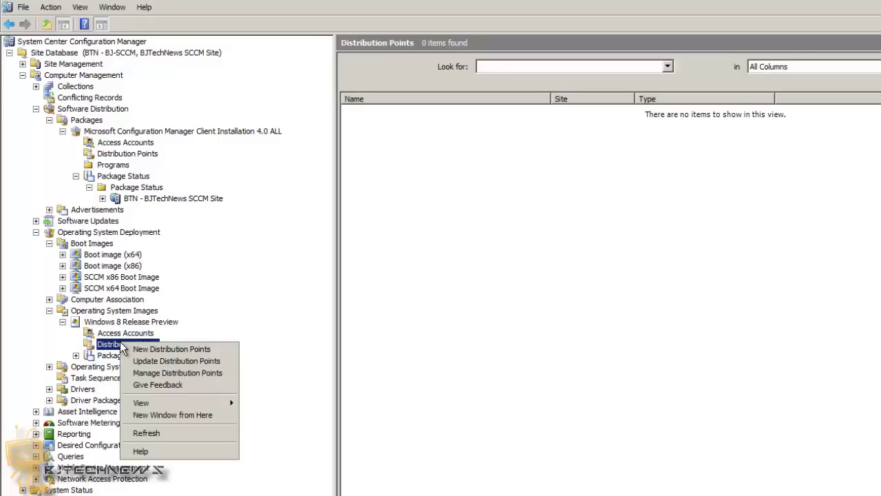
left_click(145, 351)
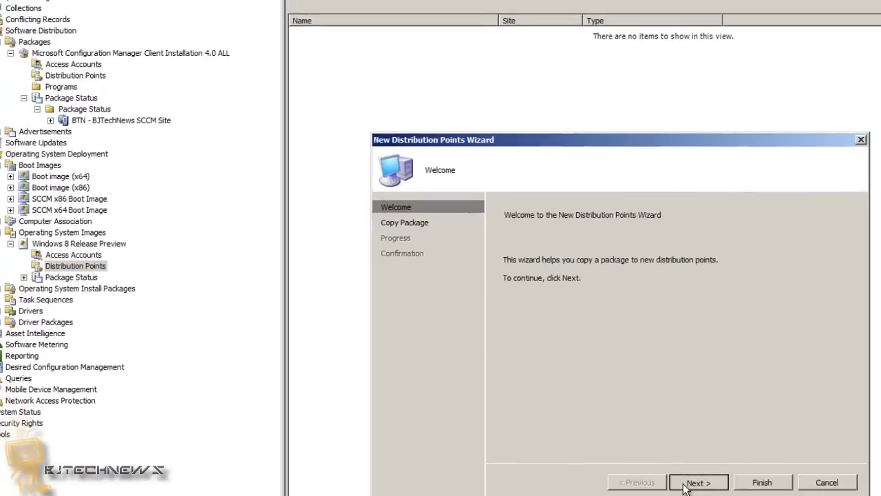
left_click(735, 495)
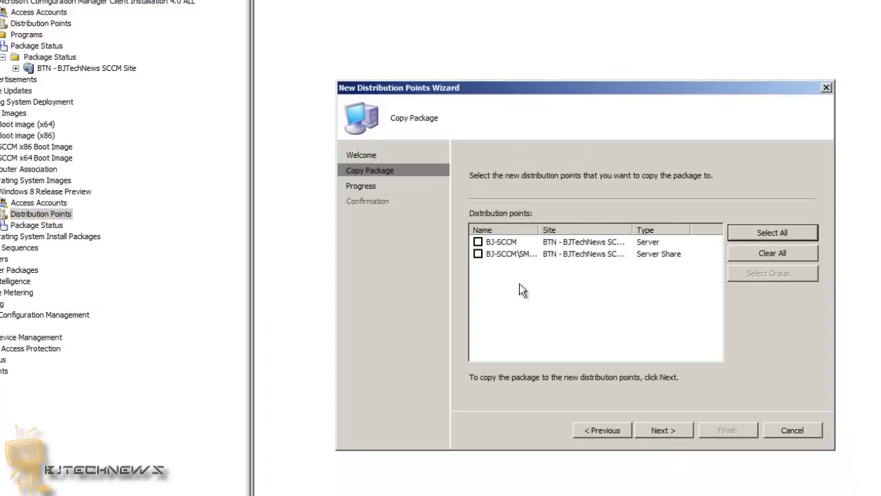
left_click(478, 242)
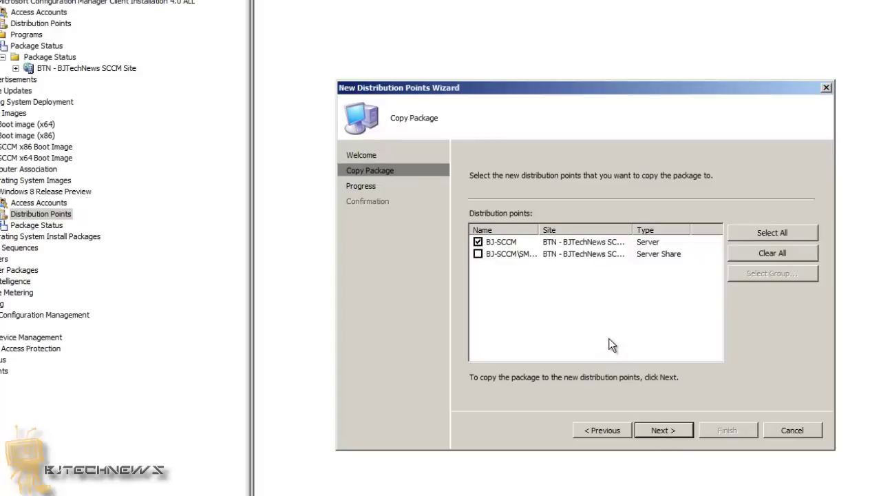
left_click(660, 429)
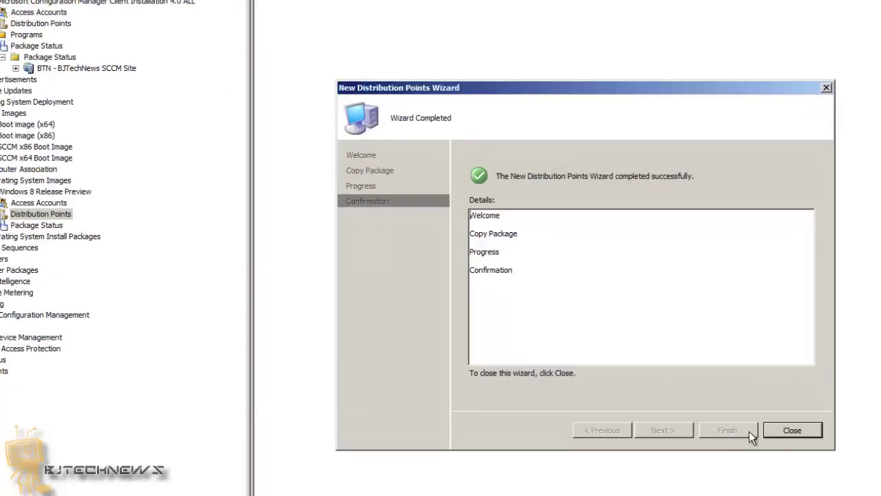
left_click(783, 431)
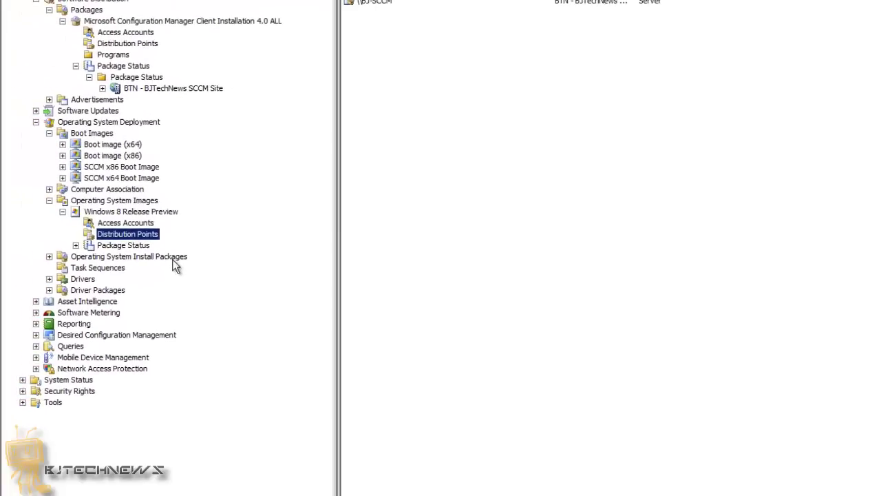
Step: Begin a new OS install package with source \\bj-sccm\C$\win8\ and reach its General page
left_click(176, 261)
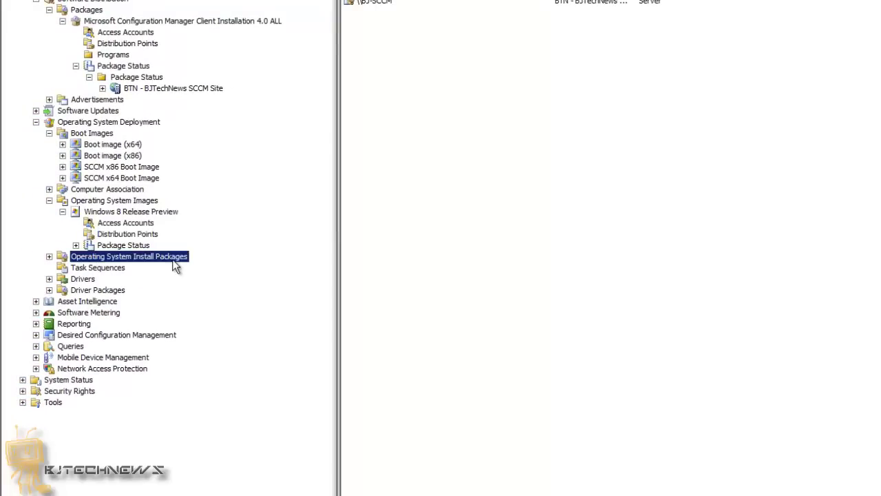
right_click(175, 265)
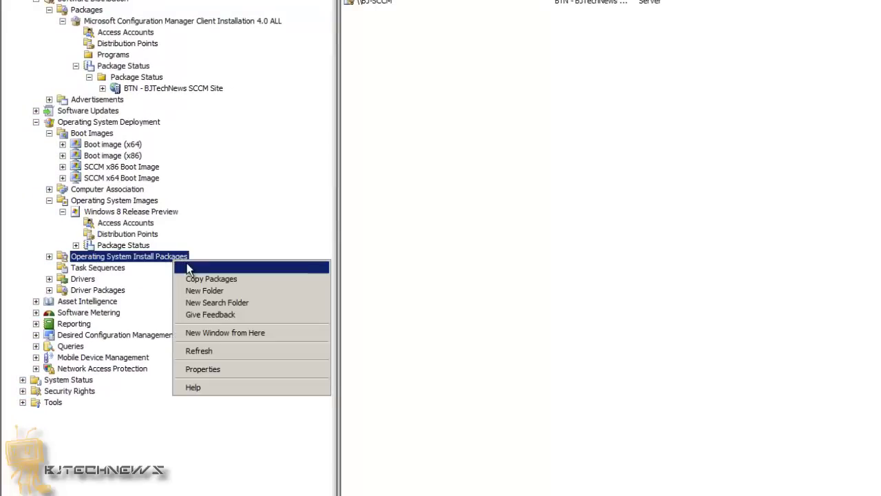
left_click(192, 267)
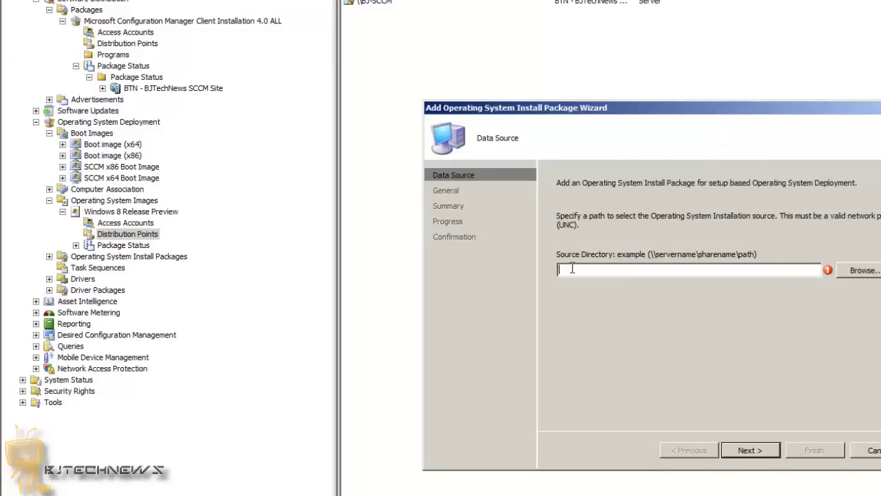
key("ctrl+v")
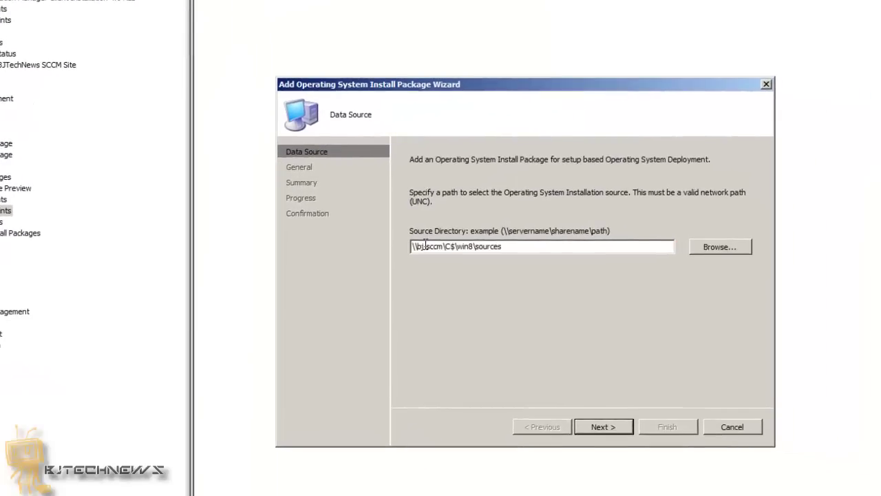
key("BackSpace")
key("BackSpace")
key("BackSpace")
key("BackSpace")
key("BackSpace")
key("BackSpace")
key("BackSpace")
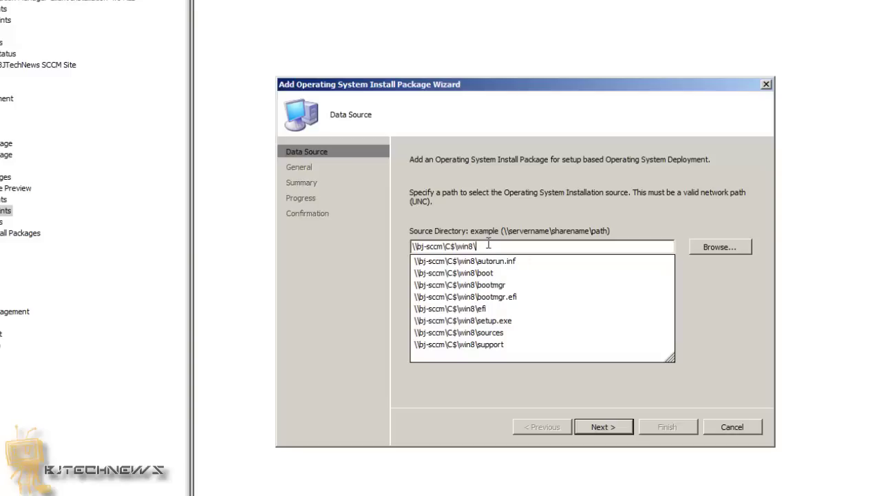
left_click(714, 308)
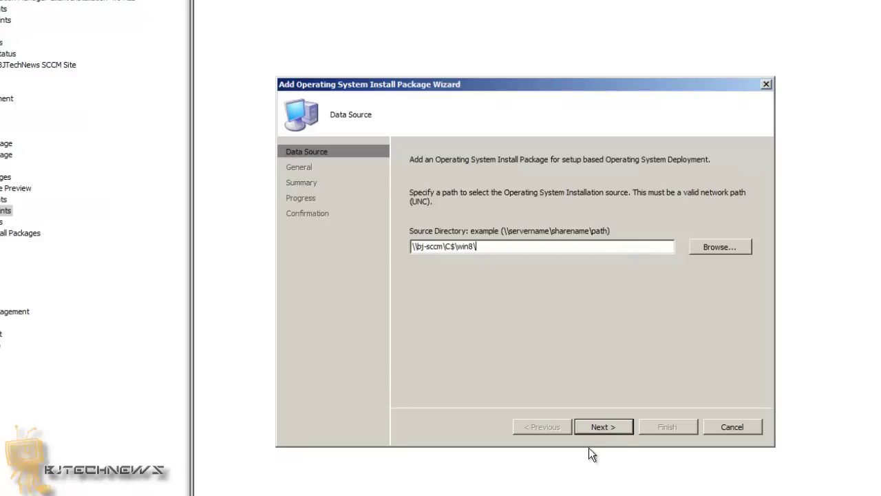
left_click(598, 426)
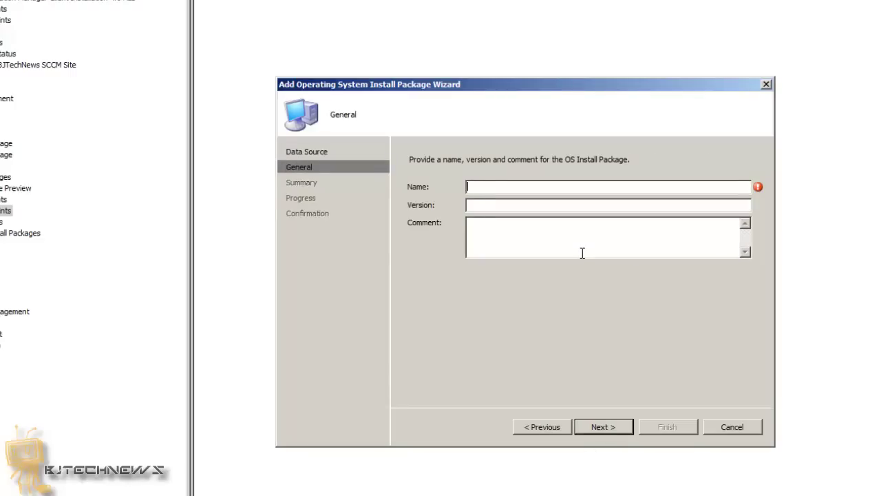
Step: Name the package 'Windows 8 Review OS Package', version 1.0, and finish the wizard
type("Windows 8 Review OS")
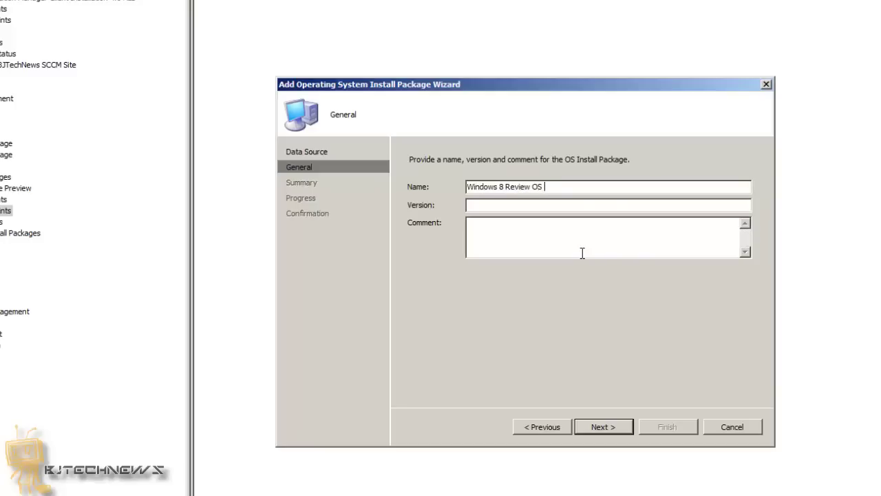
type(" Package")
left_click(572, 207)
type("1.0")
left_click(610, 430)
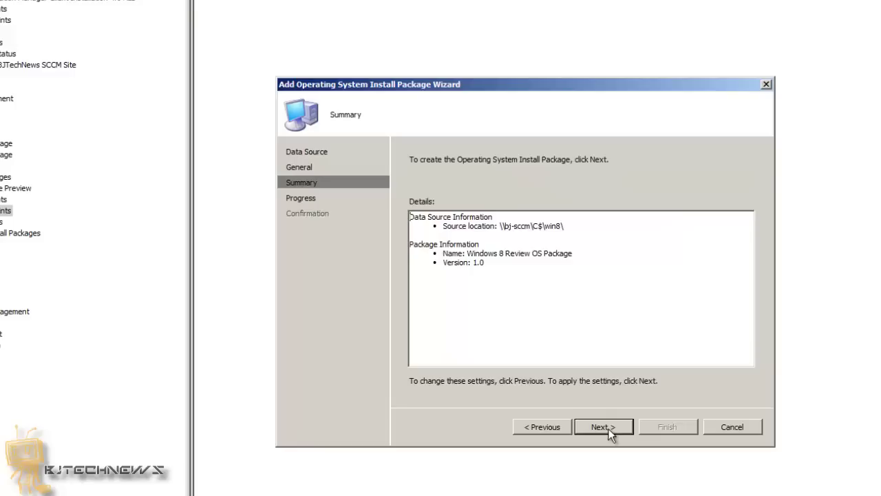
left_click(609, 427)
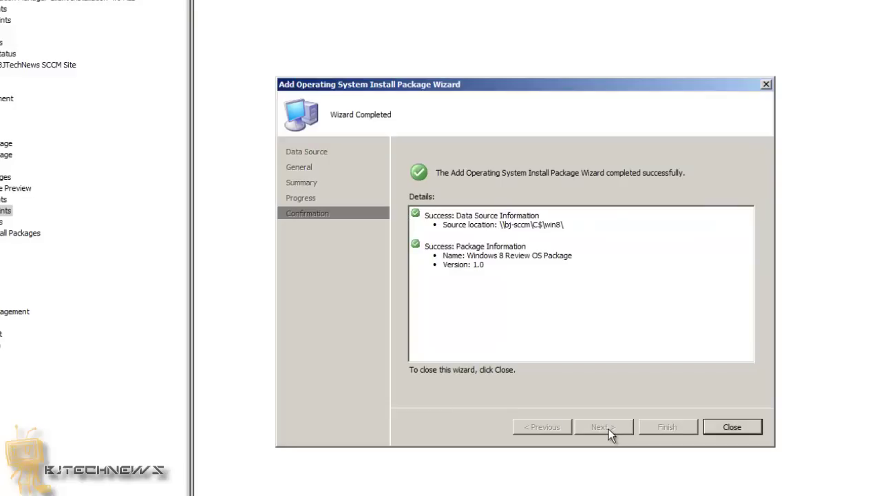
left_click(720, 423)
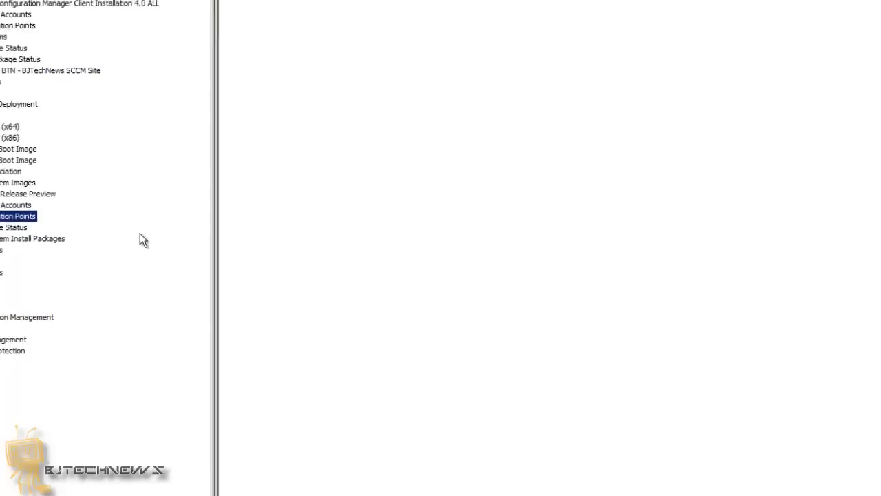
Step: Add BJ-SCCM as a distribution point for the Windows 8 Review OS Package via the New Distribution Points wizard
left_click(49, 266)
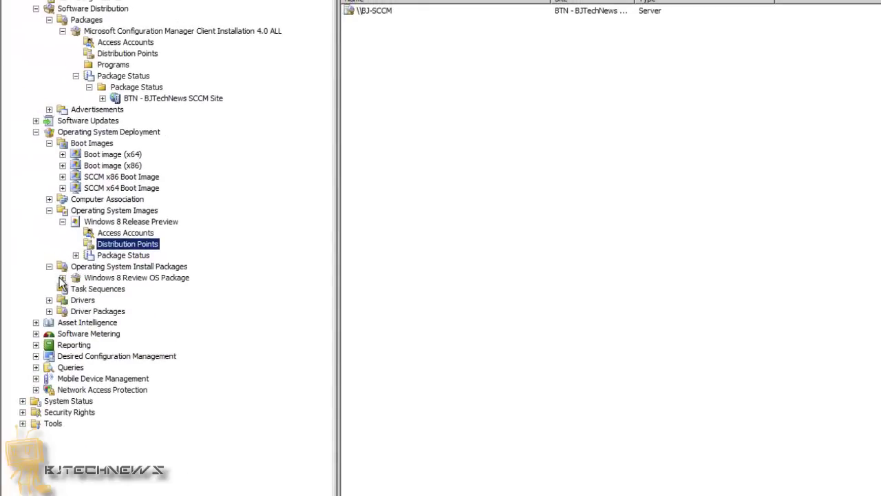
left_click(62, 278)
left_click(107, 302)
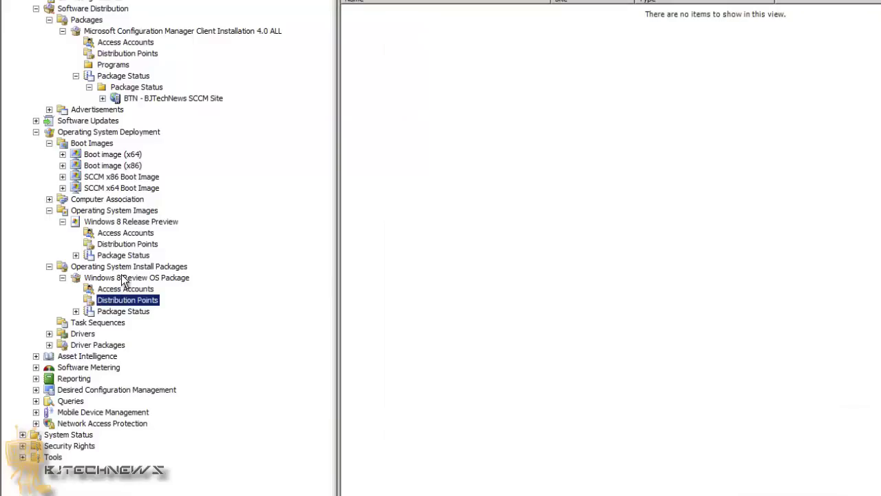
right_click(128, 300)
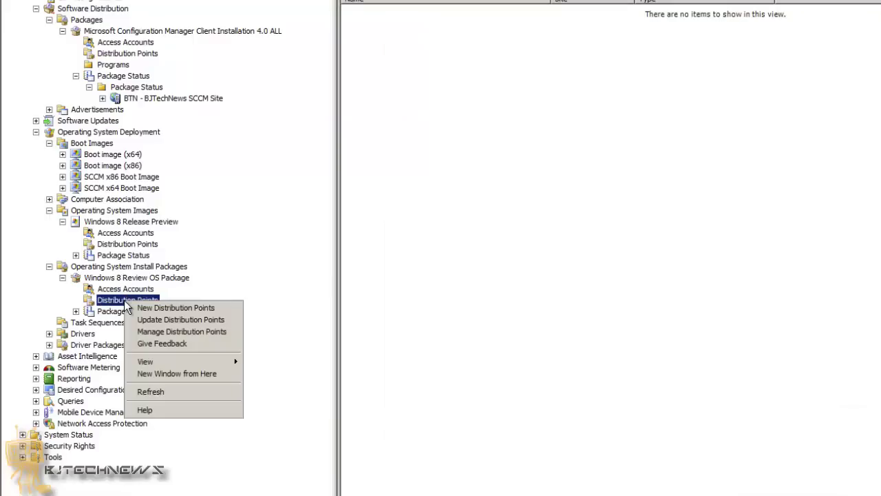
left_click(138, 307)
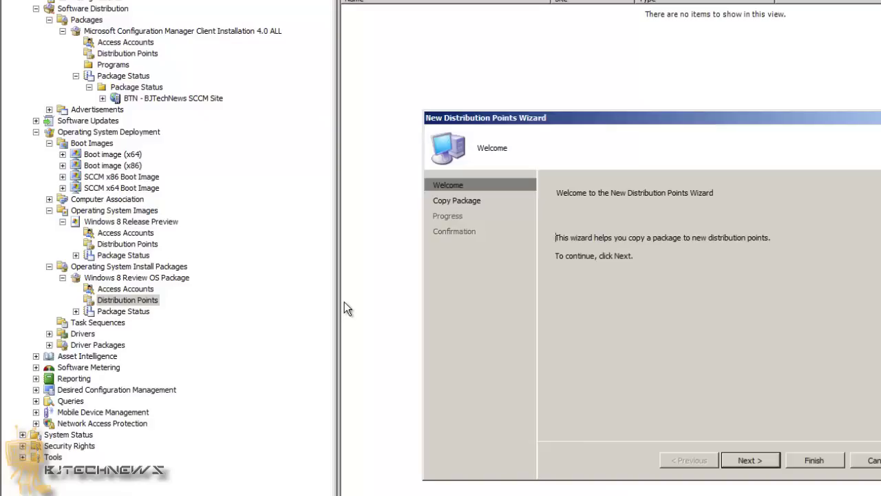
left_click(742, 460)
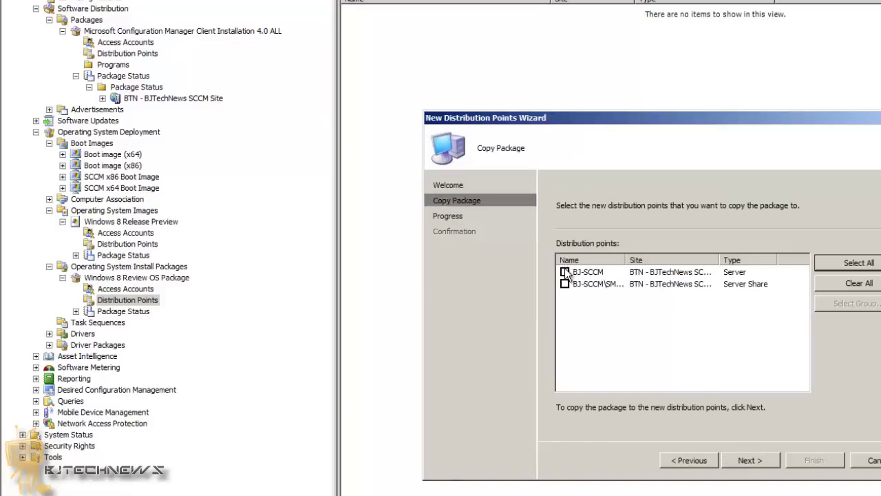
left_click(565, 273)
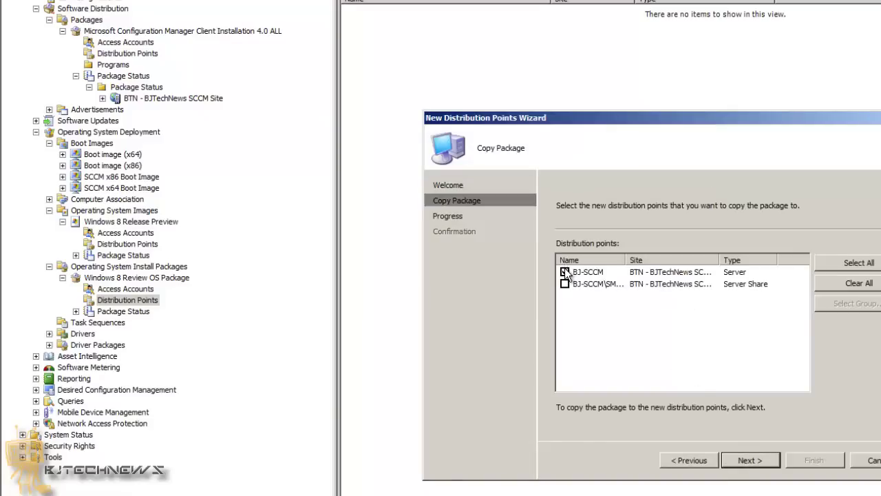
left_click(751, 464)
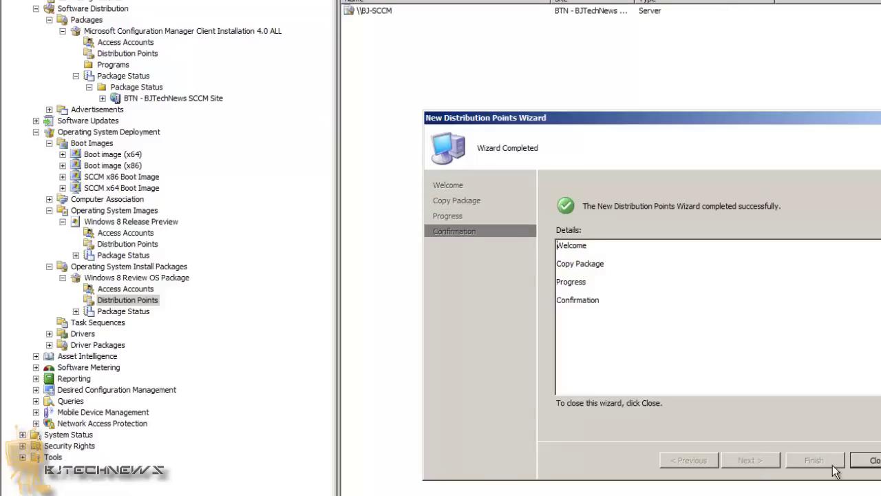
left_click(869, 460)
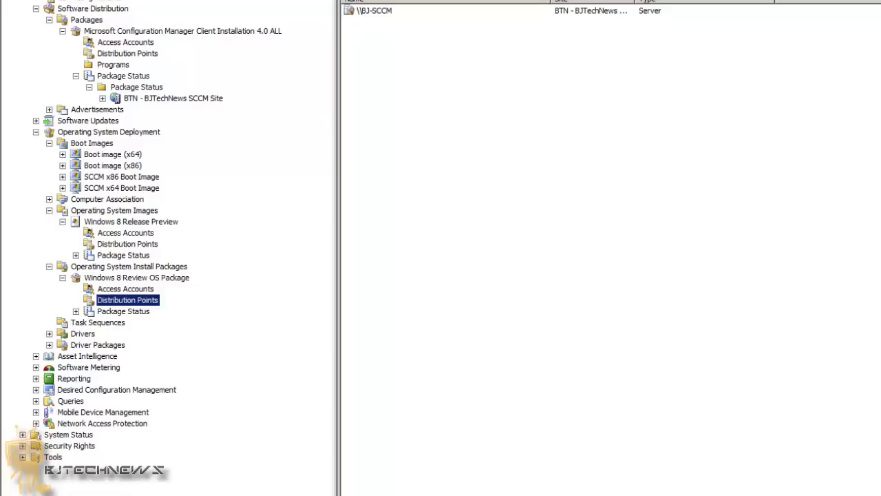